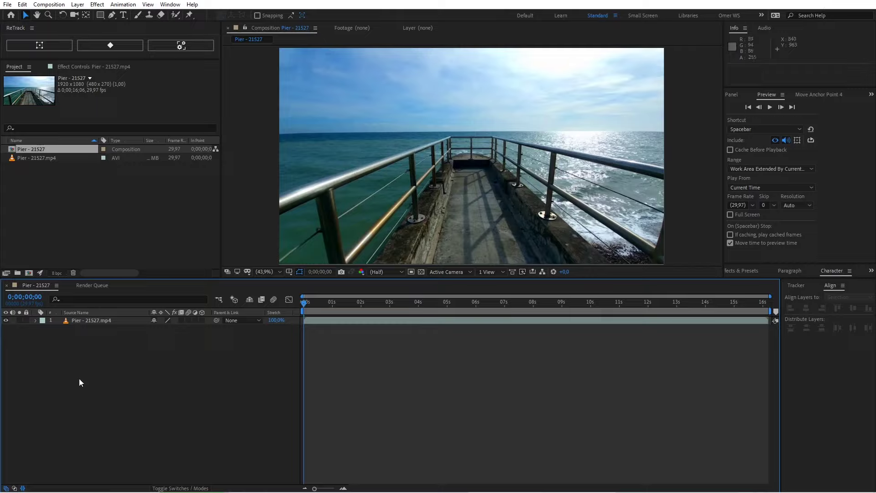
Set the Pen tool's stroke to bright green 00FF54 with a 30 px width.
{"action": "left_click", "coordinate": [111, 14]}
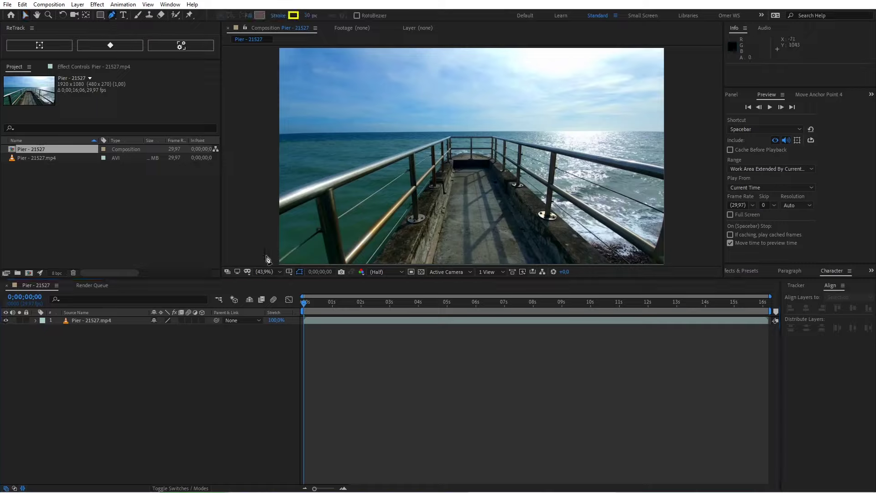
{"action": "left_click", "coordinate": [293, 15]}
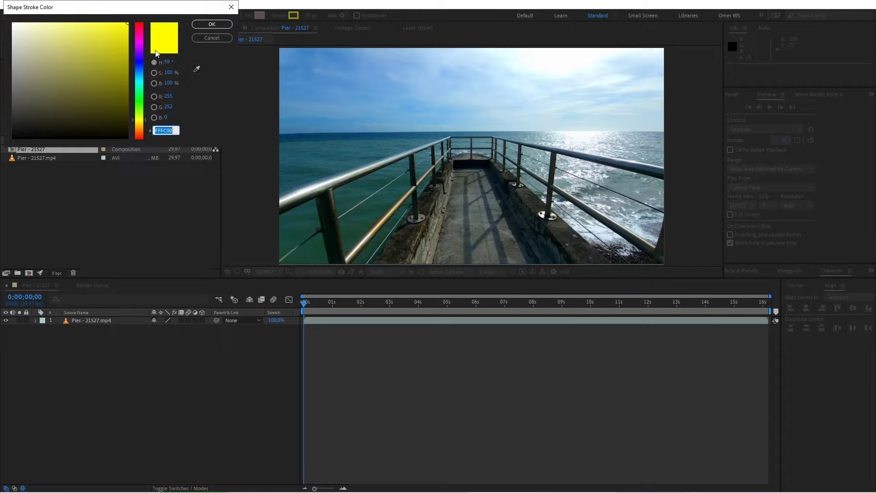
{"action": "mouse_move", "coordinate": [37, 63]}
{"action": "left_mouse_down"}
{"action": "mouse_move", "coordinate": [135, 111]}
{"action": "mouse_move", "coordinate": [132, 20]}
{"action": "left_mouse_up"}
{"action": "left_click_drag", "start_coordinate": [145, 114], "coordinate": [147, 95]}
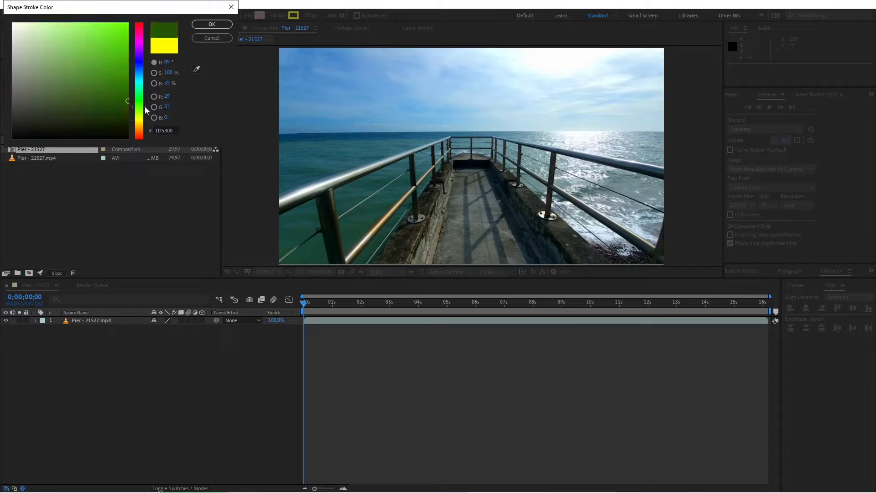
{"action": "left_click", "coordinate": [211, 24]}
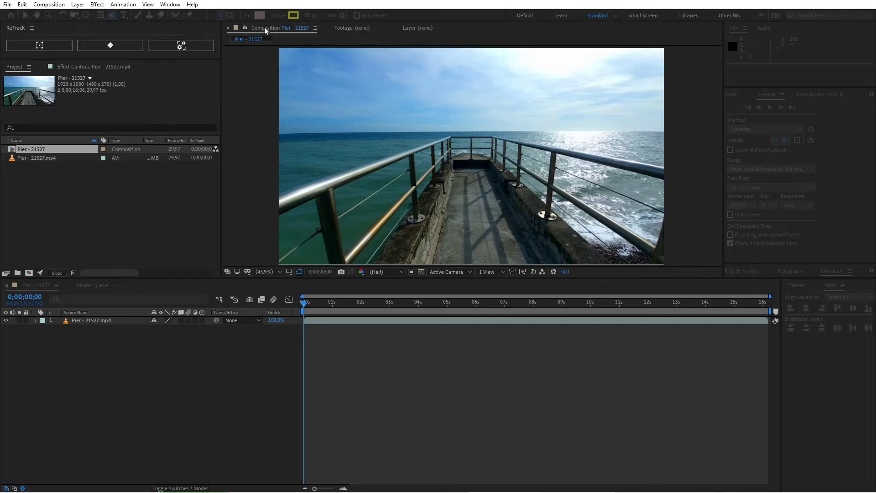
{"action": "left_click", "coordinate": [308, 15]}
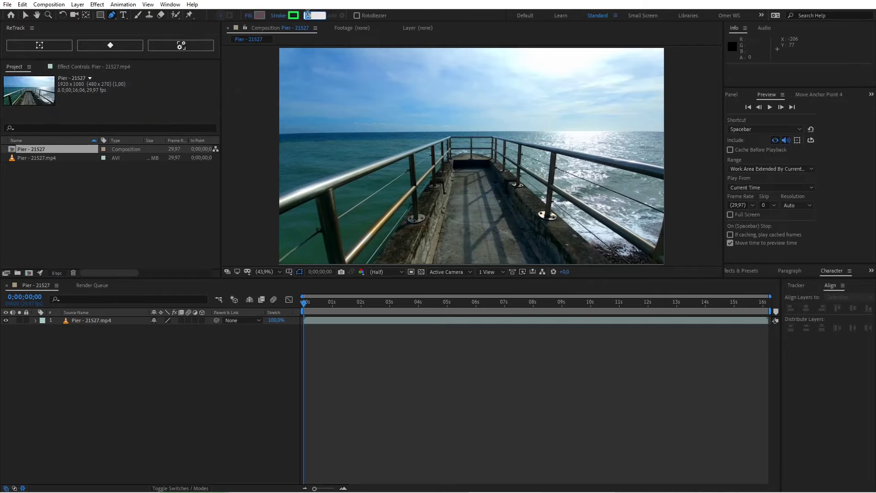
{"action": "type", "text": "30"}
Draw a pen path from the bottom-left corner to bottom-right and up to top-right as Shape Layer 1.
{"action": "left_click", "coordinate": [164, 338]}
{"action": "left_click", "coordinate": [106, 321]}
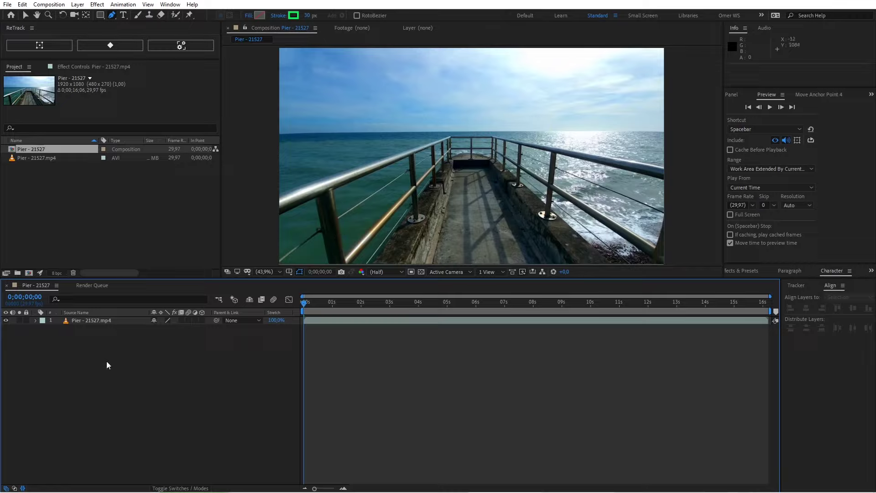
{"action": "left_click", "coordinate": [280, 264]}
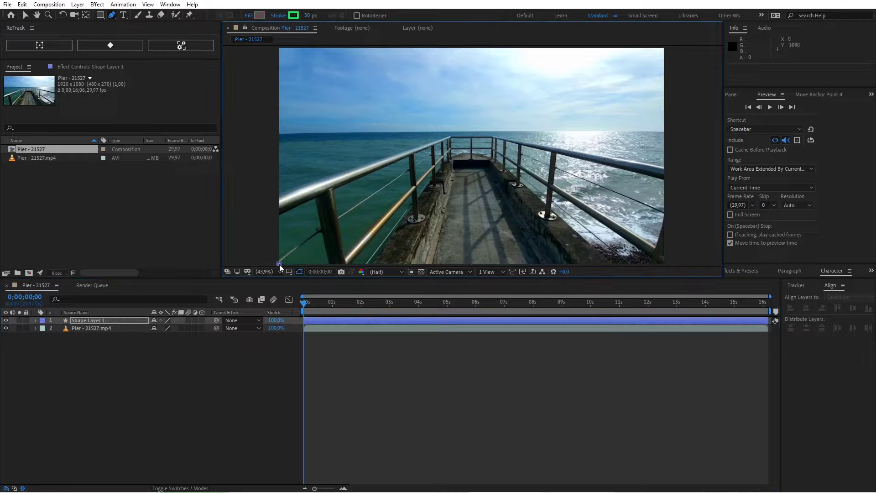
{"action": "left_click", "coordinate": [663, 264]}
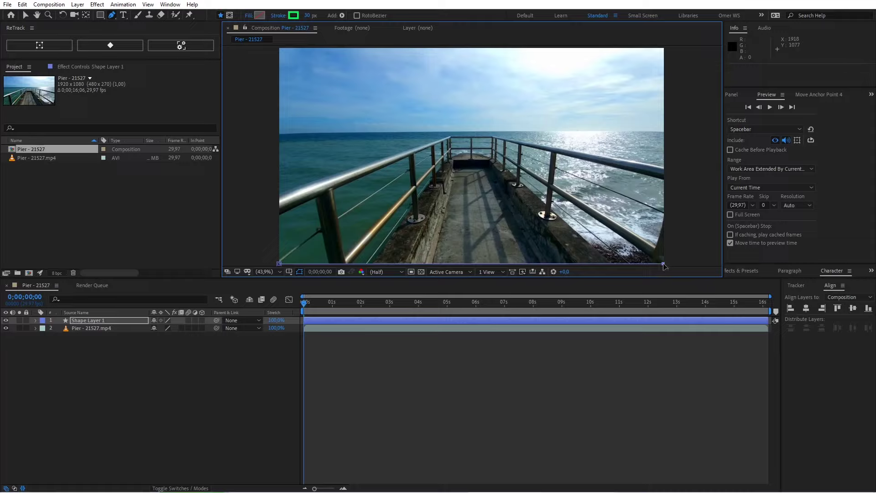
{"action": "left_click", "coordinate": [663, 48]}
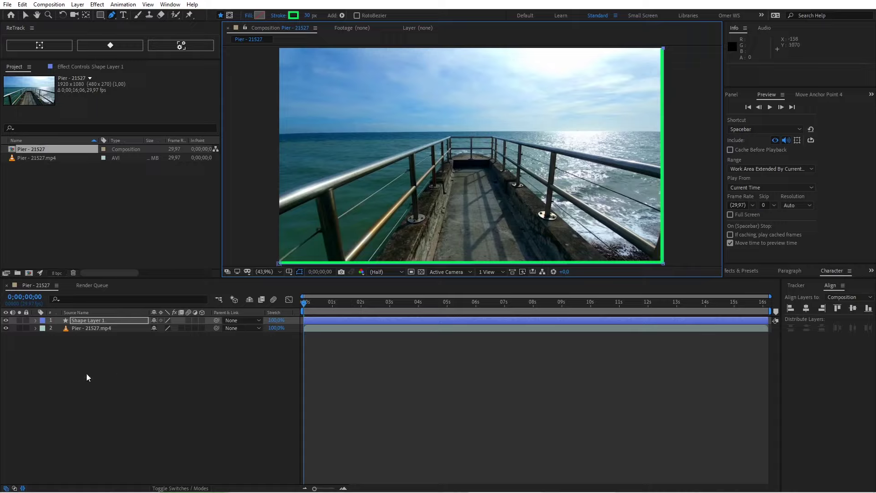
{"action": "left_click", "coordinate": [36, 321]}
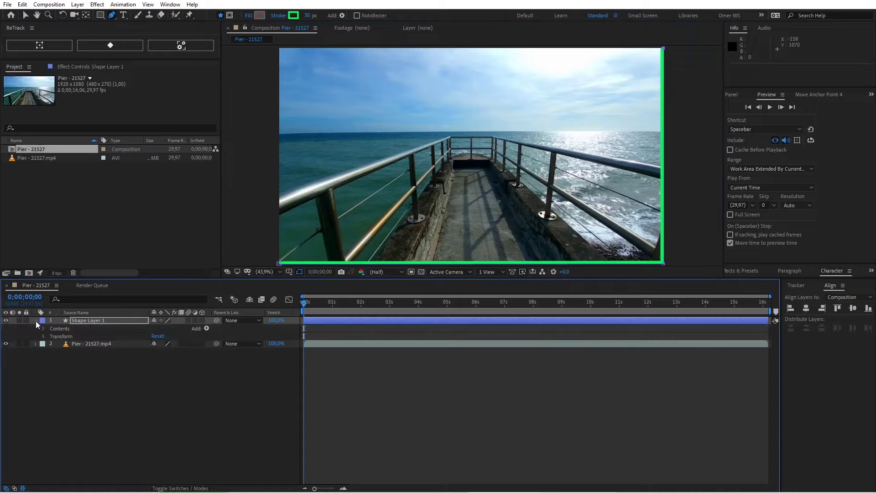
Add Trim Paths to Shape 1 and expand it to show Start 0%, End 100% and Offset 0°.
{"action": "left_click", "coordinate": [206, 329]}
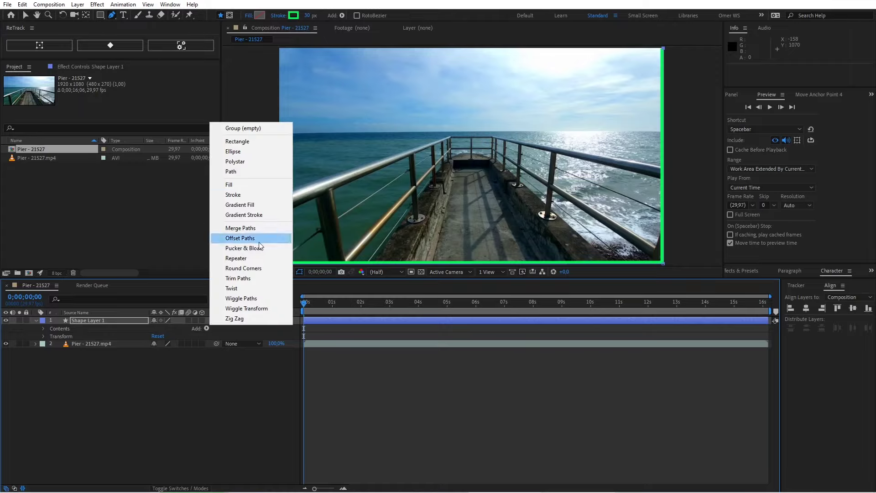
{"action": "left_click", "coordinate": [250, 279]}
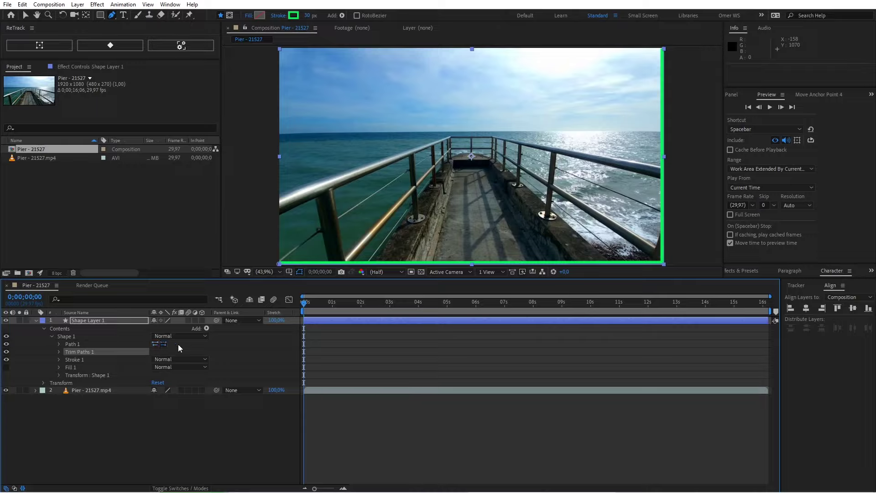
{"action": "left_click", "coordinate": [59, 352]}
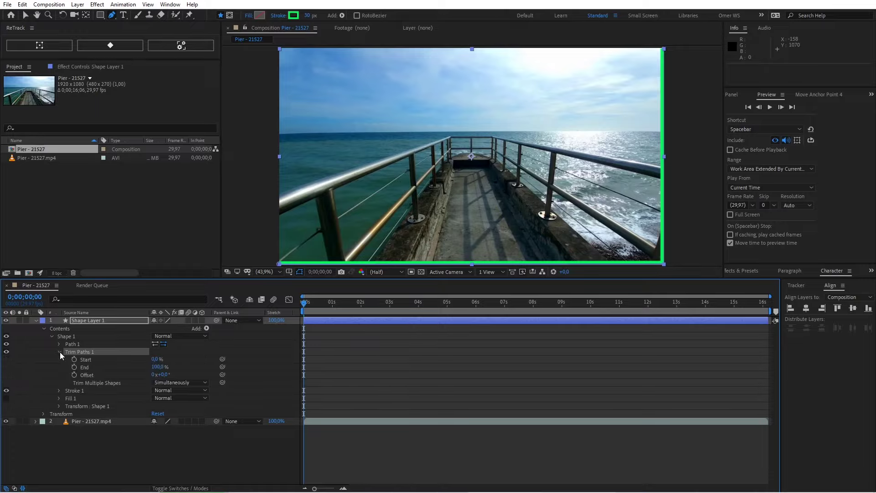
{"action": "left_click", "coordinate": [126, 359]}
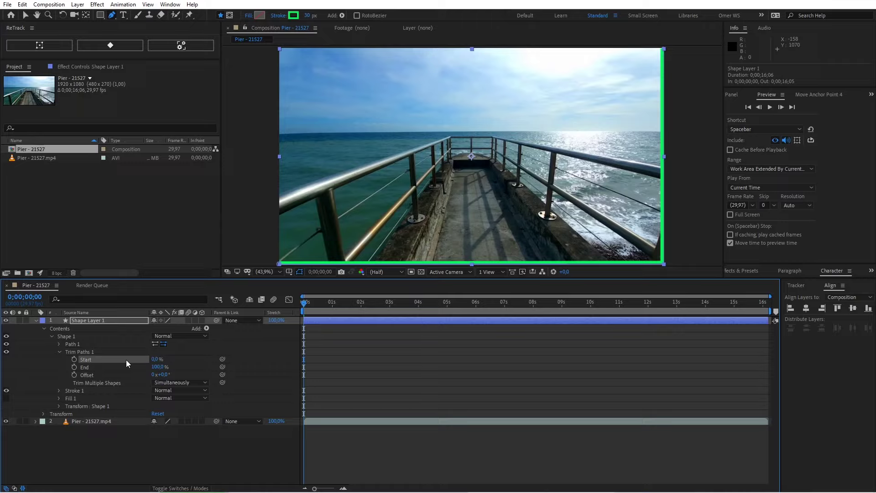
Keyframe Trim Paths Start at 100% at 0;00;00;00 and 0% at 0;00;16;05.
{"action": "left_click", "coordinate": [74, 360]}
{"action": "left_click_drag", "start_coordinate": [157, 359], "coordinate": [255, 346]}
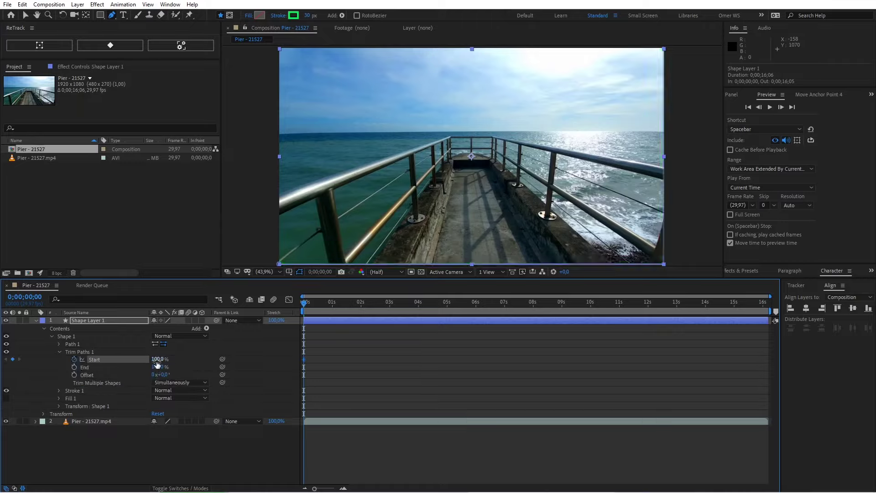
{"action": "left_click_drag", "start_coordinate": [303, 303], "coordinate": [768, 307]}
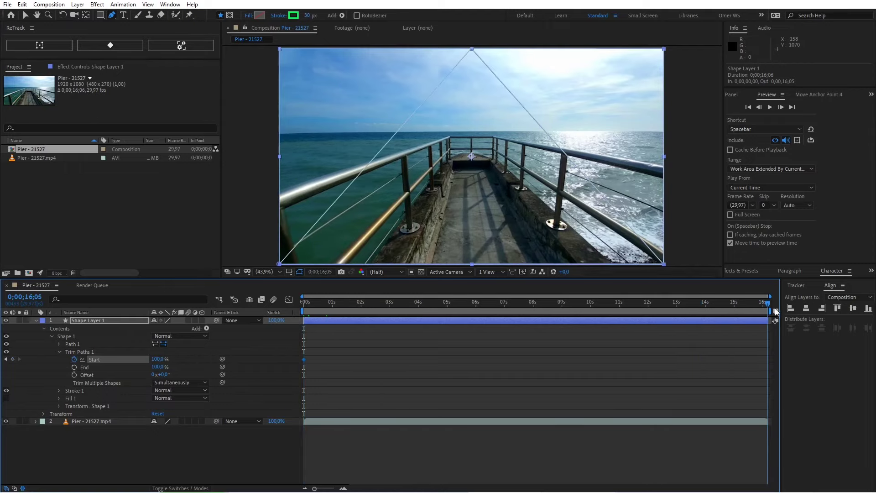
{"action": "left_click_drag", "start_coordinate": [157, 359], "coordinate": [107, 360]}
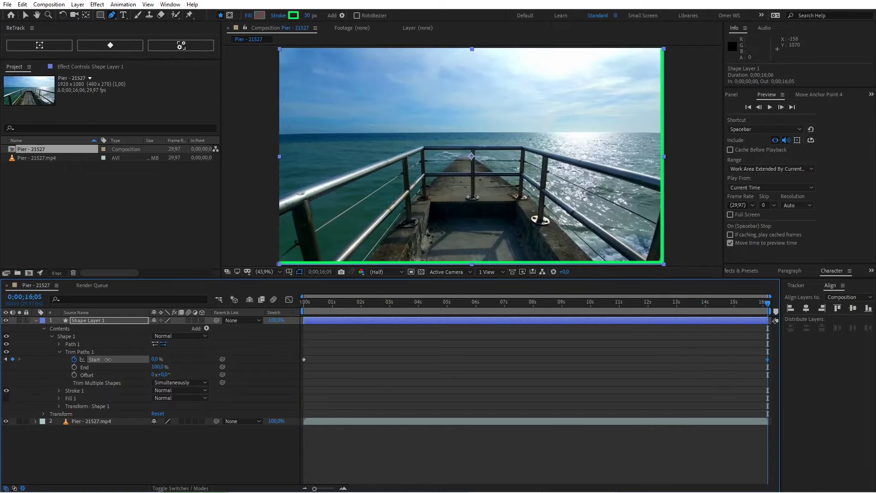
Preview the green border drawing itself from the start of the clip.
{"action": "left_click_drag", "start_coordinate": [315, 303], "coordinate": [297, 307]}
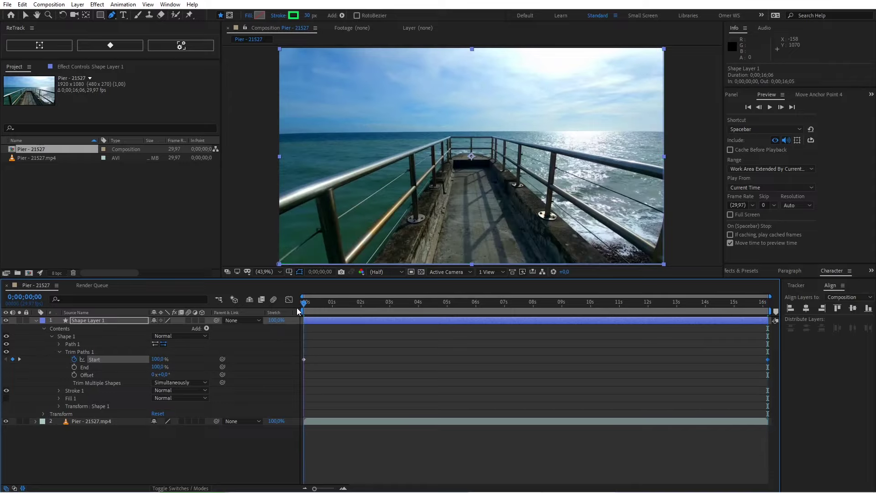
{"action": "key", "text": "space"}
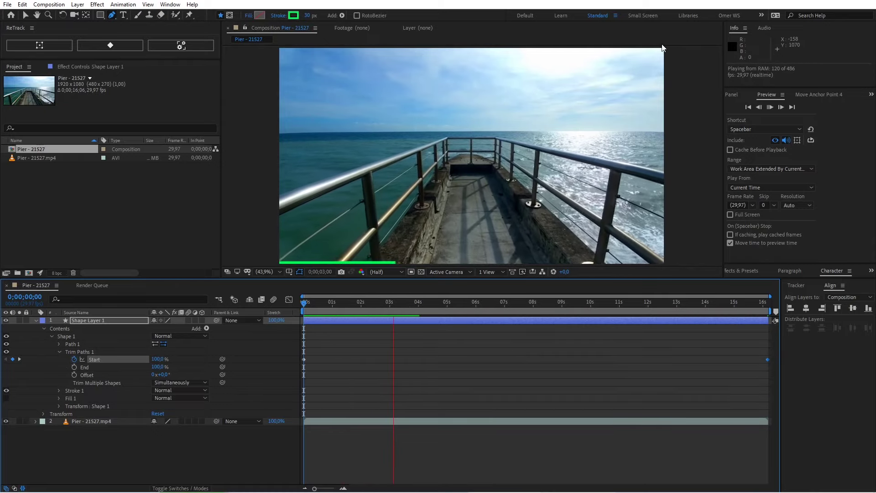
{"action": "left_click_drag", "start_coordinate": [397, 306], "coordinate": [297, 313]}
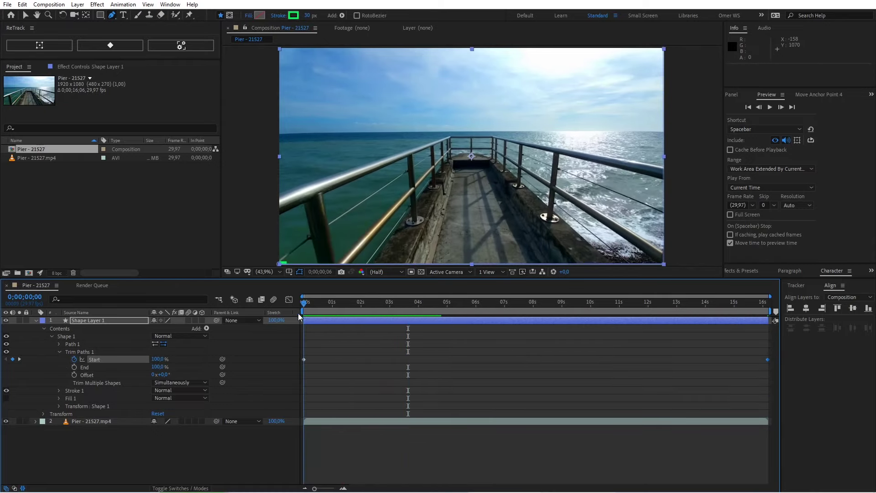
Draw a second path from bottom-left up the left edge and across the top, then expand Shape Layer 2's Add menu.
{"action": "left_click", "coordinate": [36, 320]}
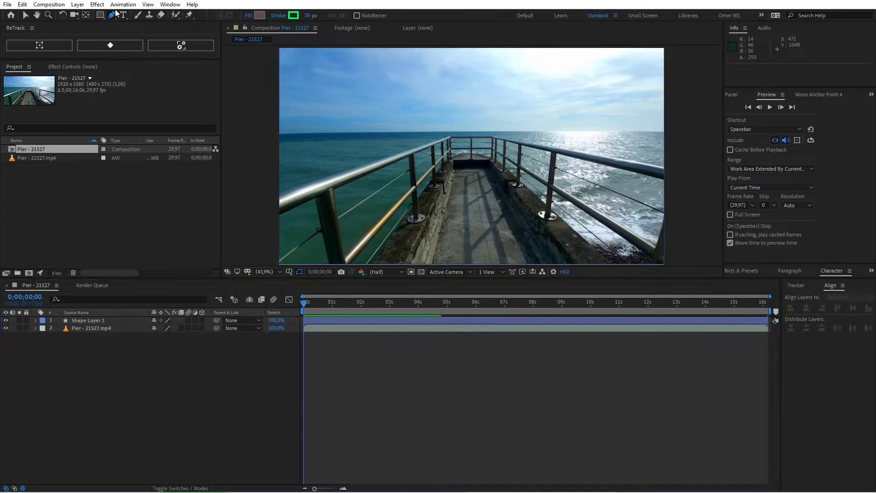
{"action": "left_click", "coordinate": [102, 379]}
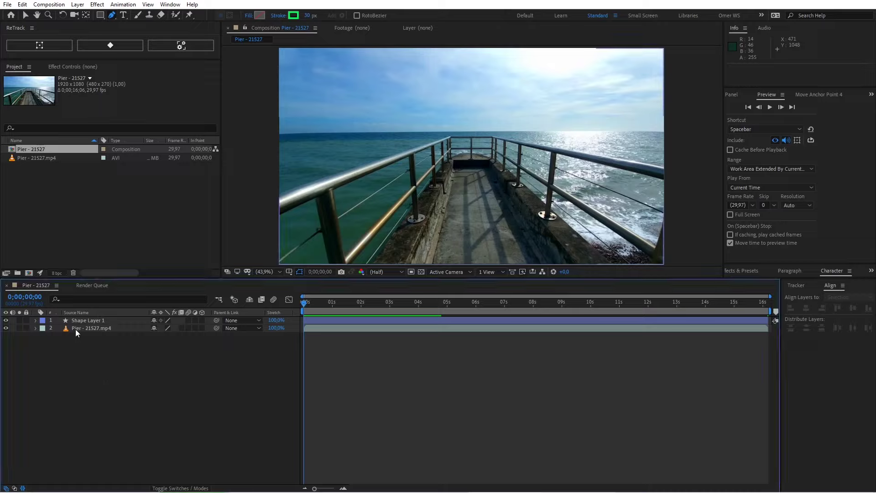
{"action": "left_click", "coordinate": [280, 263]}
{"action": "left_click", "coordinate": [279, 48]}
{"action": "left_click", "coordinate": [663, 48]}
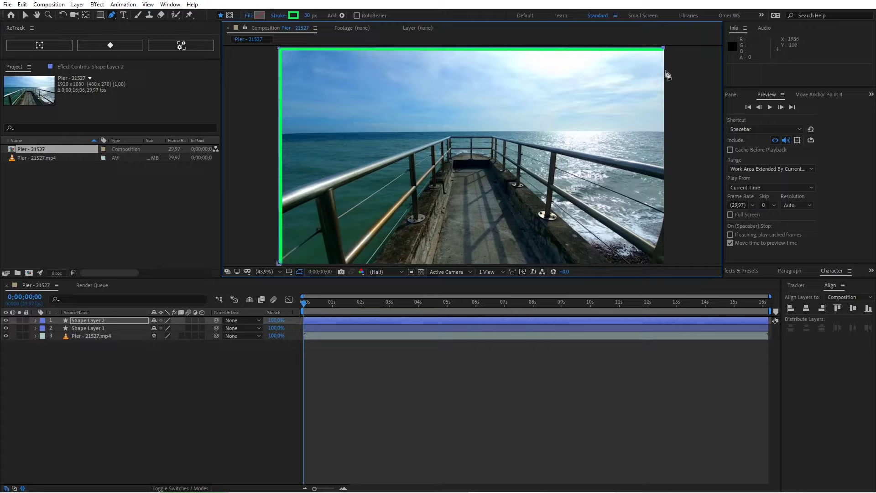
{"action": "left_click", "coordinate": [36, 321]}
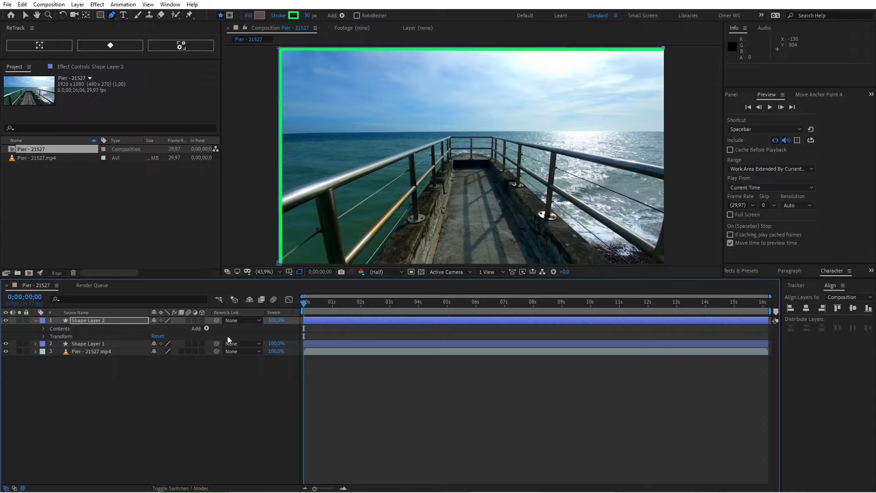
{"action": "left_click", "coordinate": [206, 328]}
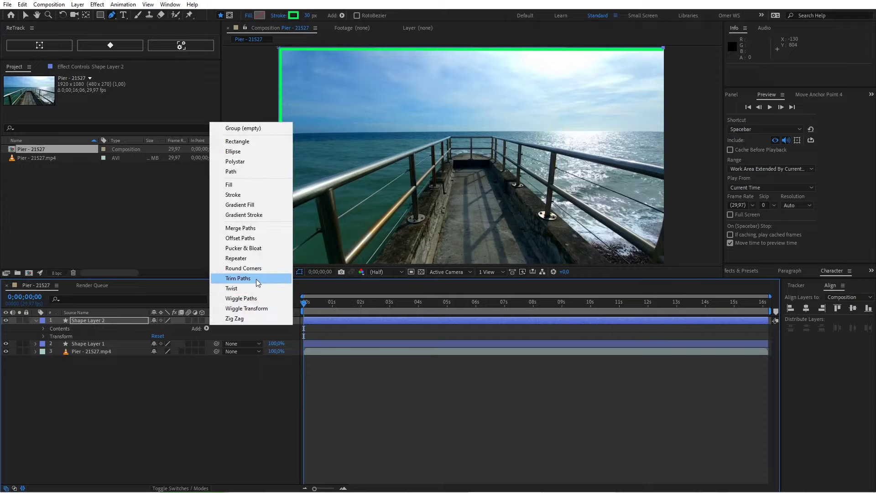
Give Shape Layer 2 Trim Paths and scrub its Start to 100% so the stroke disappears.
{"action": "left_click", "coordinate": [256, 279]}
{"action": "left_click_drag", "start_coordinate": [154, 359], "coordinate": [143, 359]}
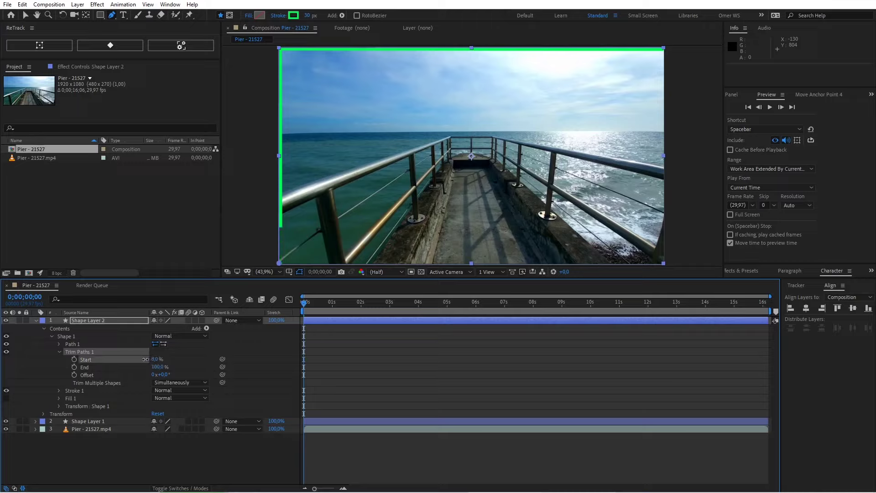
{"action": "mouse_move", "coordinate": [156, 360]}
{"action": "left_mouse_down"}
{"action": "mouse_move", "coordinate": [175, 359]}
{"action": "mouse_move", "coordinate": [150, 356]}
{"action": "left_mouse_up"}
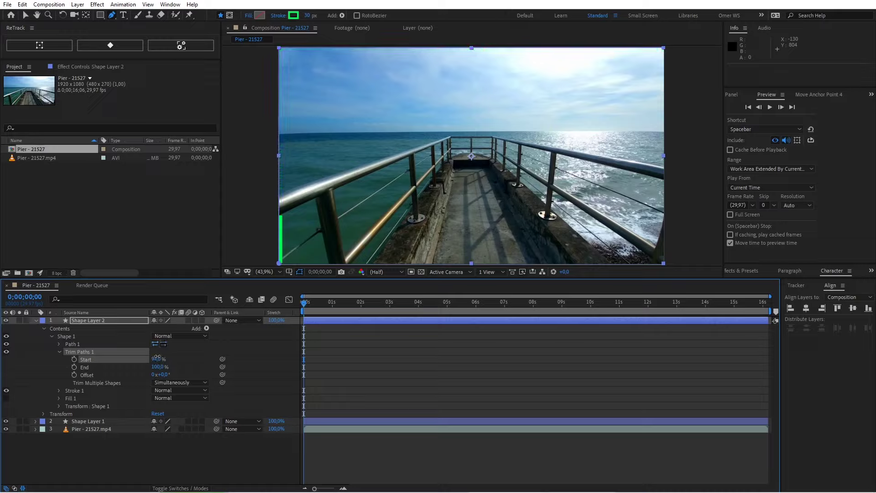
{"action": "left_click_drag", "start_coordinate": [150, 357], "coordinate": [160, 356]}
{"action": "left_click", "coordinate": [42, 421]}
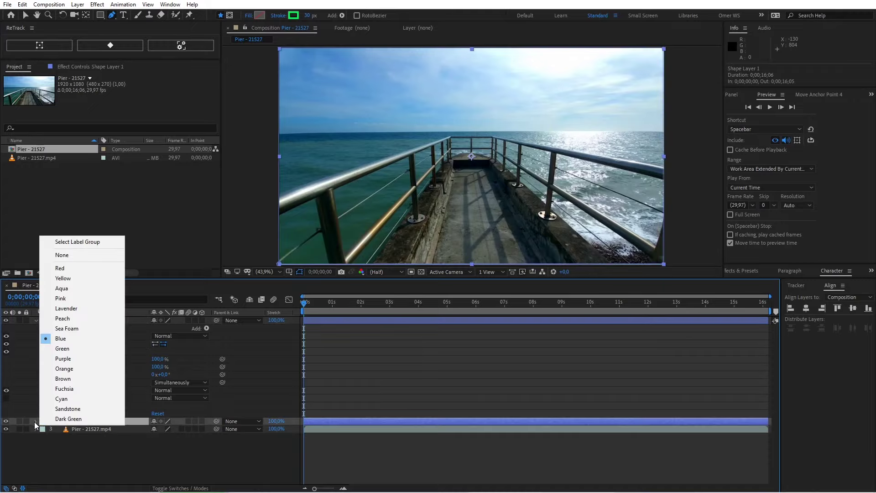
Hide Shape Layer 1 and select Shape Layer 2's Trim Paths Start property.
{"action": "left_click", "coordinate": [36, 421]}
{"action": "scroll", "coordinate": [35, 422], "scroll_direction": "down", "scroll_amount": 2}
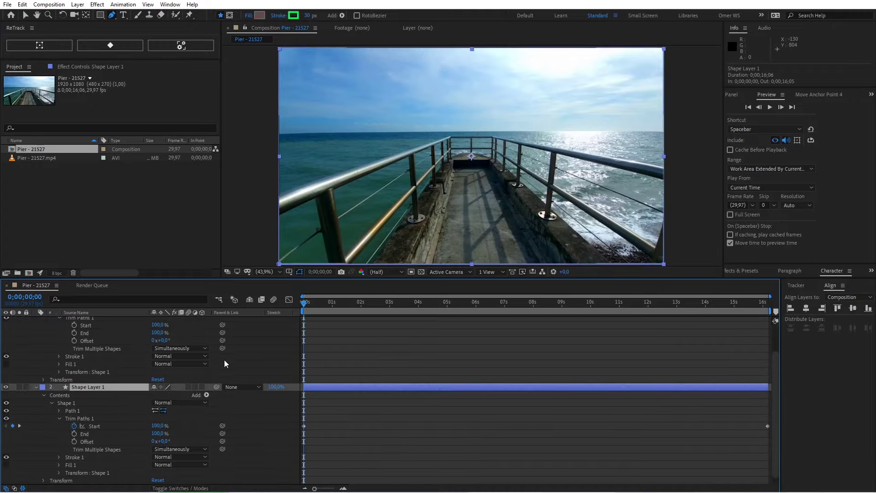
{"action": "scroll", "coordinate": [261, 367], "scroll_direction": "up", "scroll_amount": 2}
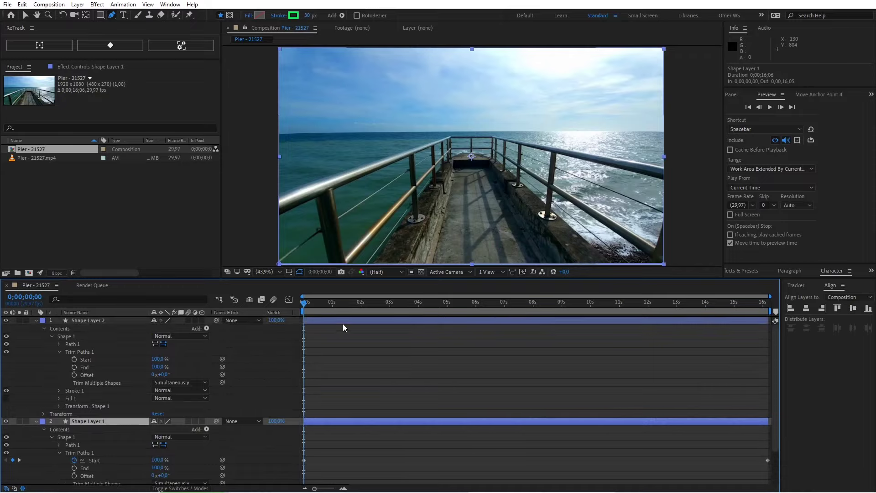
{"action": "left_click", "coordinate": [6, 421]}
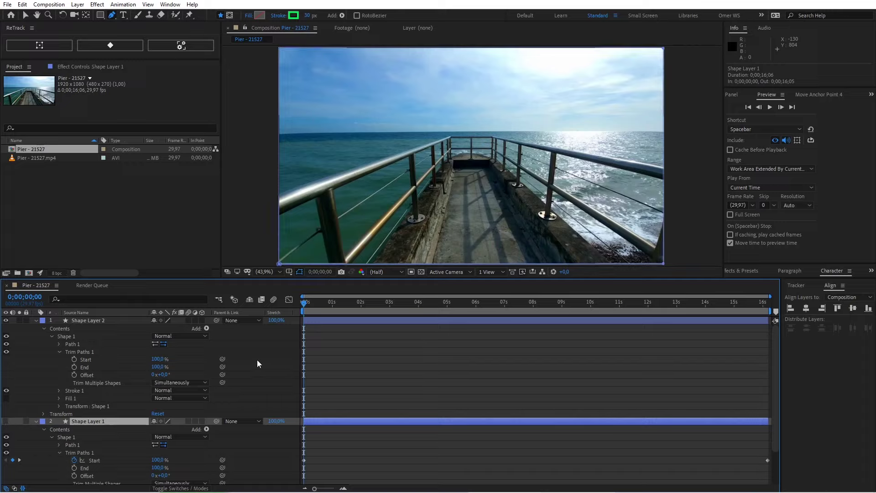
{"action": "left_click", "coordinate": [103, 321]}
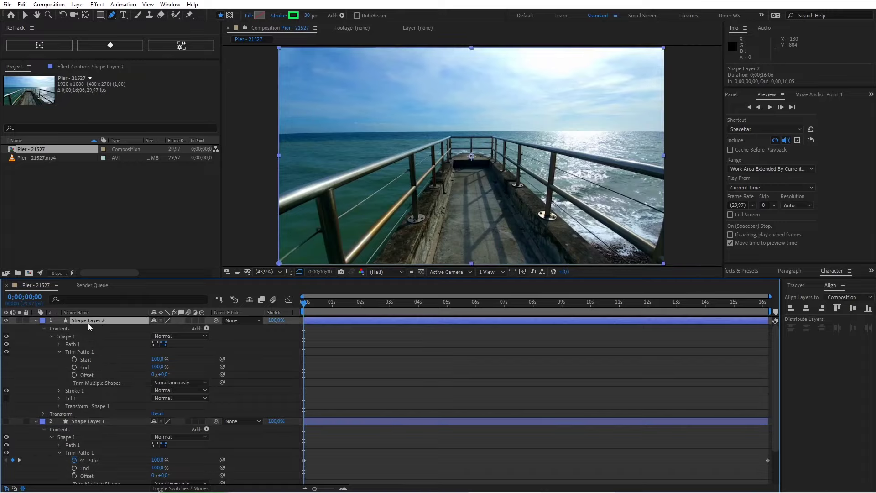
{"action": "left_click", "coordinate": [89, 361]}
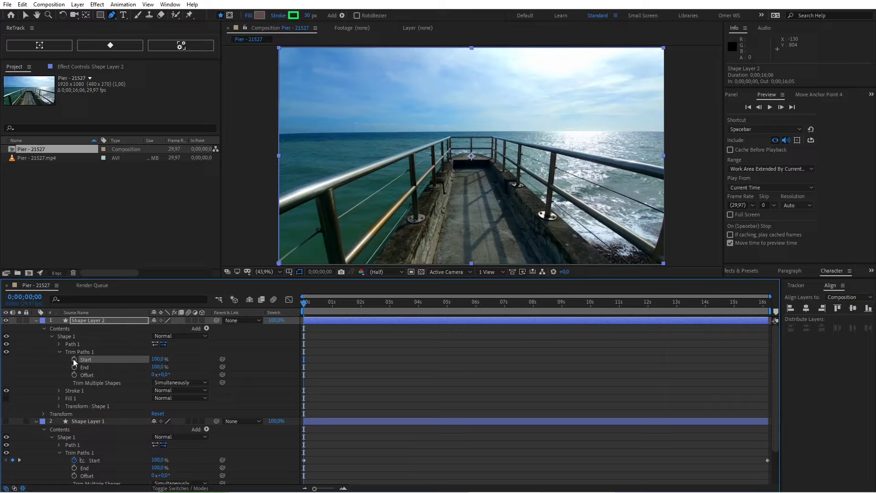
Keyframe Start to 0% at the clip's end and preview the second stroke drawing on.
{"action": "left_click_drag", "start_coordinate": [309, 315], "coordinate": [768, 315]}
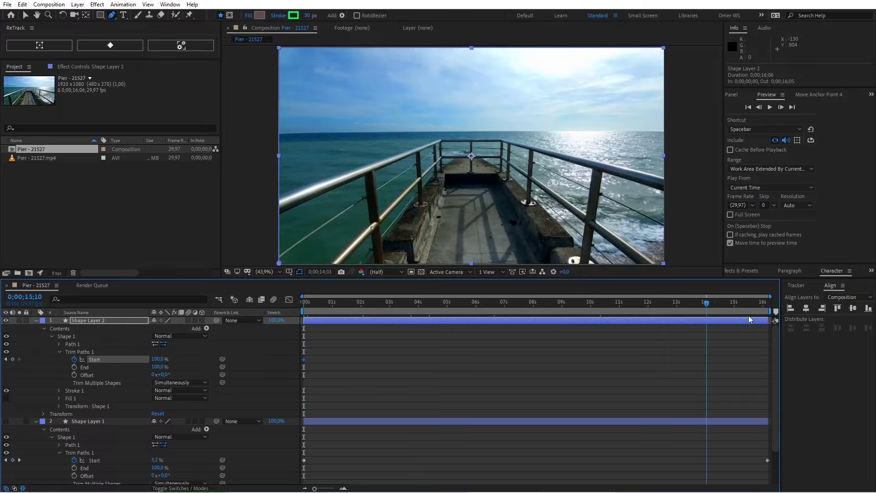
{"action": "left_click_drag", "start_coordinate": [158, 359], "coordinate": [61, 353]}
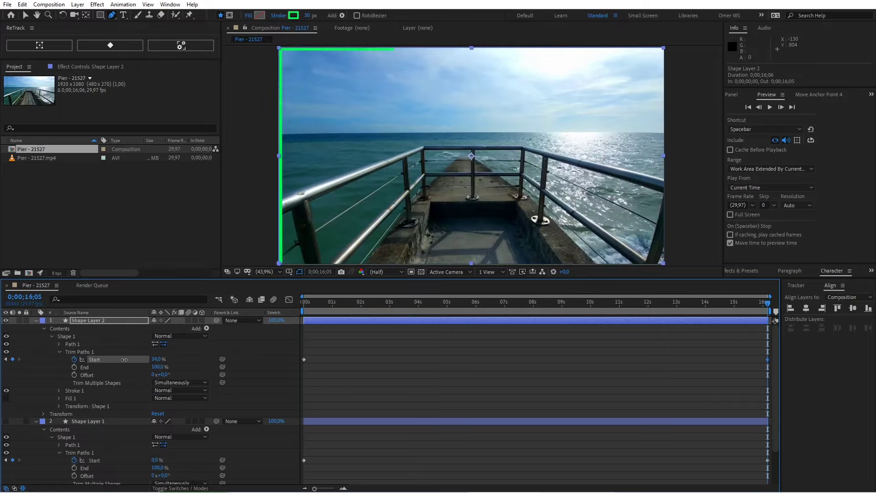
{"action": "key", "text": "space"}
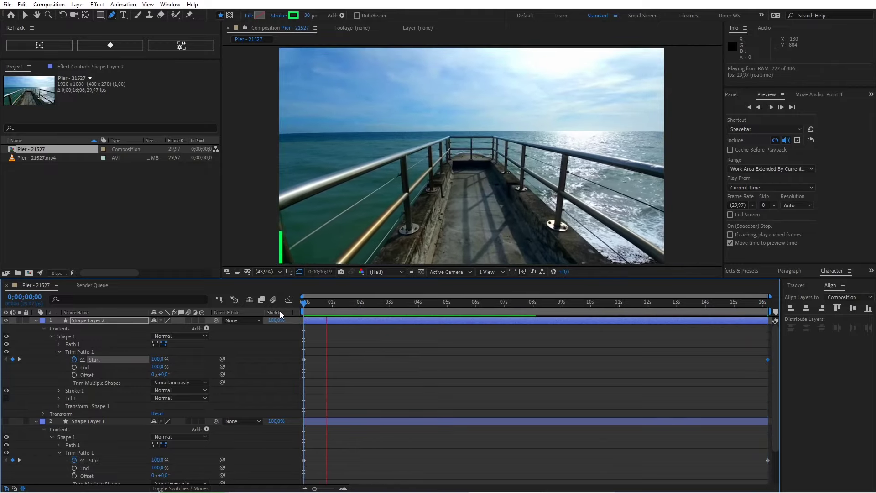
{"action": "key", "text": "space"}
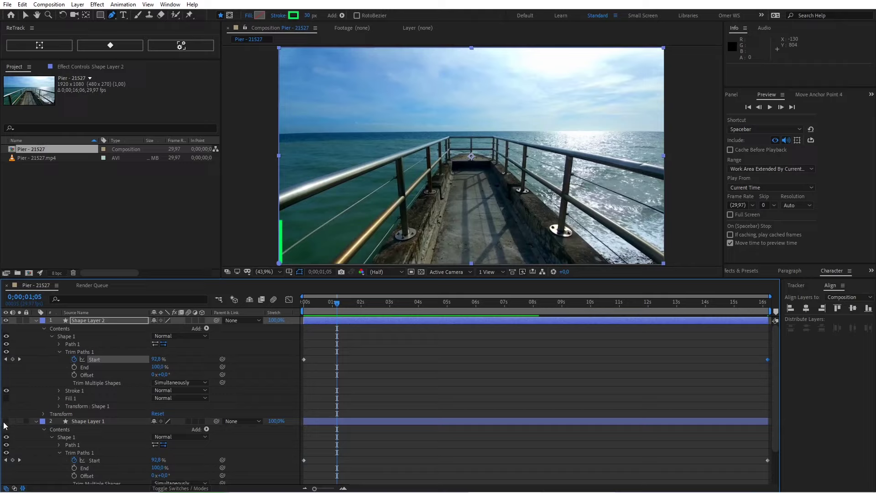
{"action": "key", "text": "space"}
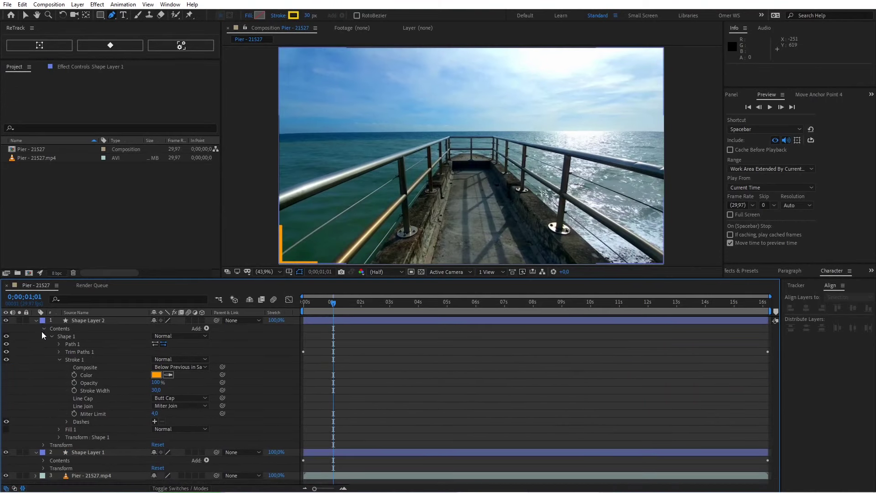
Collapse Shape Layer 2 and try darker and brighter colours in the toolbar stroke picker.
{"action": "left_click", "coordinate": [44, 328]}
{"action": "left_click", "coordinate": [37, 320]}
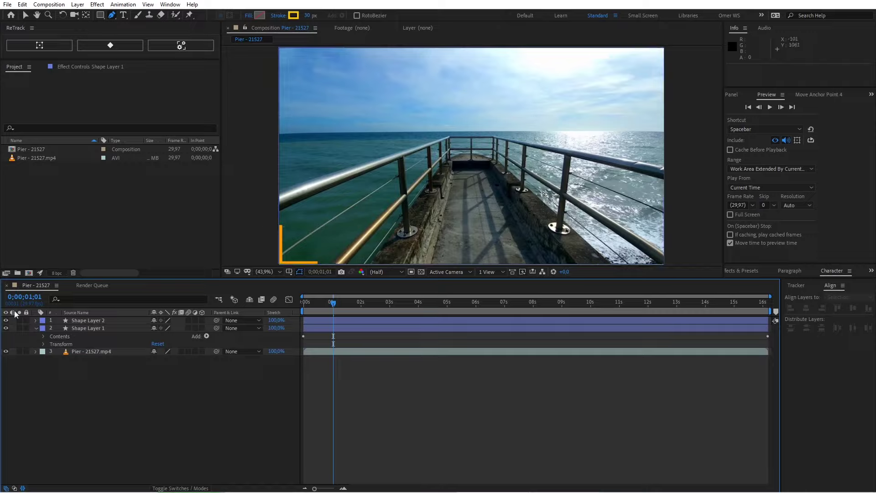
{"action": "left_click", "coordinate": [293, 15]}
{"action": "left_click", "coordinate": [110, 65]}
{"action": "left_click", "coordinate": [120, 36]}
{"action": "left_click", "coordinate": [212, 23]}
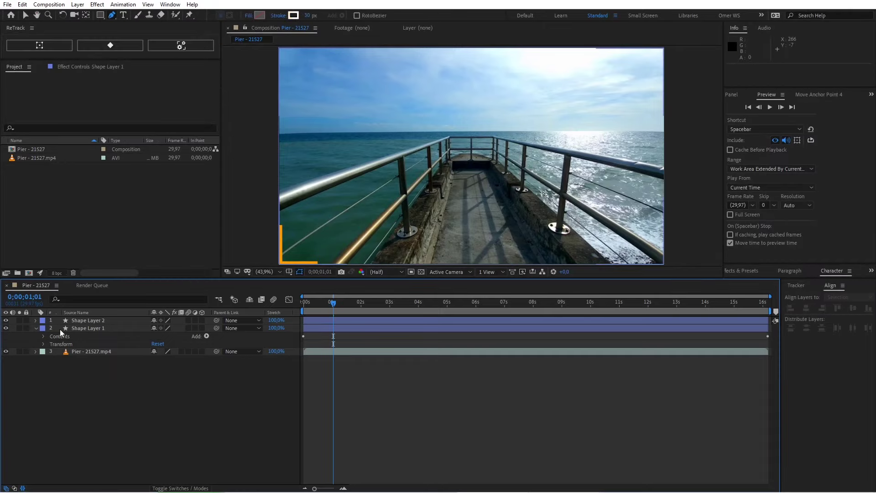
Open Shape Layer 1's Stroke 1 Color dialog and darken it to brown 6A4E23.
{"action": "left_click", "coordinate": [75, 327]}
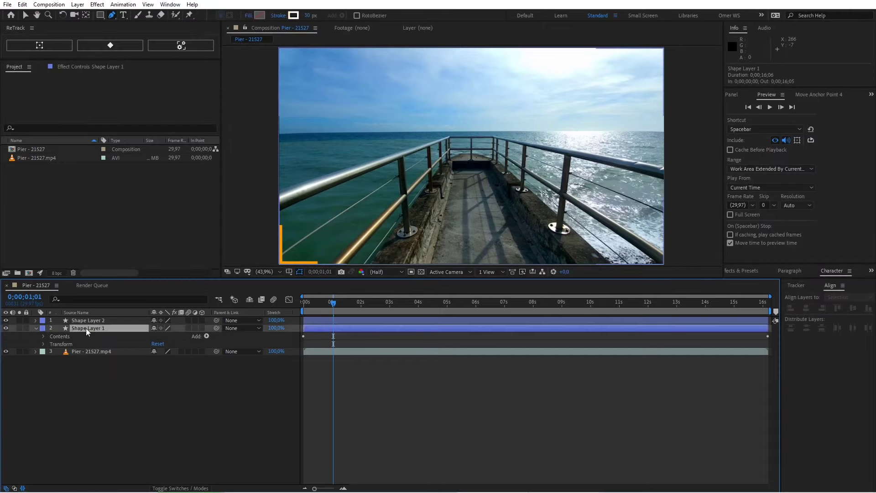
{"action": "left_click", "coordinate": [44, 336]}
{"action": "left_click", "coordinate": [54, 344]}
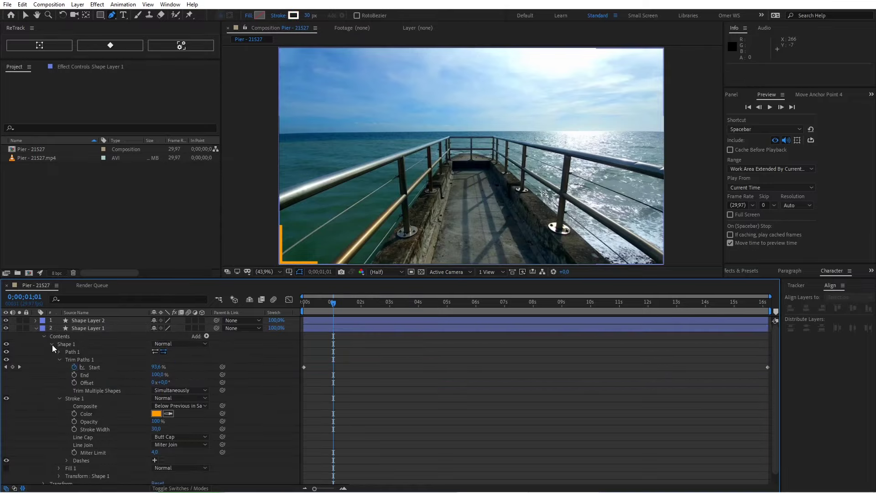
{"action": "left_click", "coordinate": [50, 342]}
{"action": "left_click", "coordinate": [51, 344]}
{"action": "left_click", "coordinate": [60, 359]}
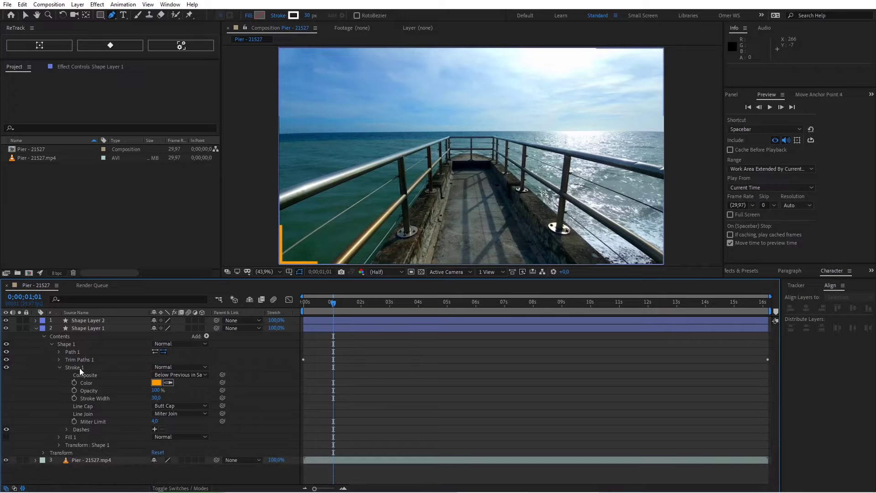
{"action": "left_click", "coordinate": [80, 367]}
{"action": "left_click", "coordinate": [114, 384]}
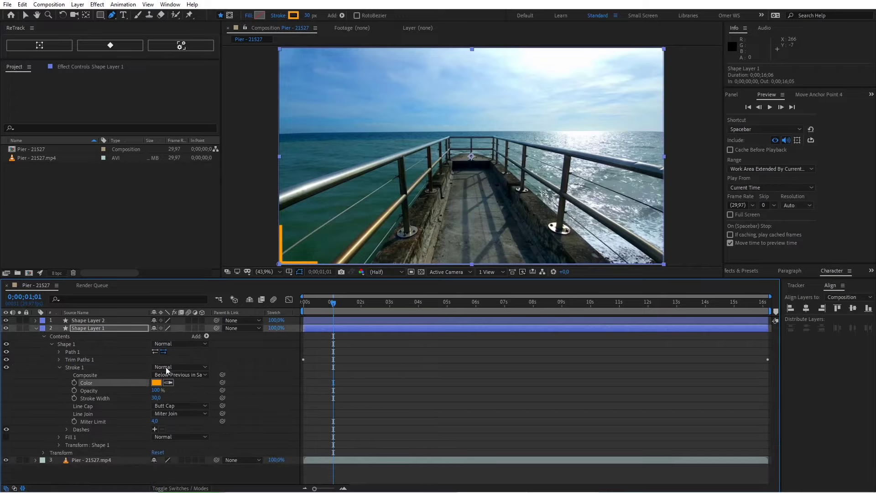
{"action": "left_click", "coordinate": [158, 385]}
{"action": "left_click_drag", "start_coordinate": [166, 96], "coordinate": [168, 97]}
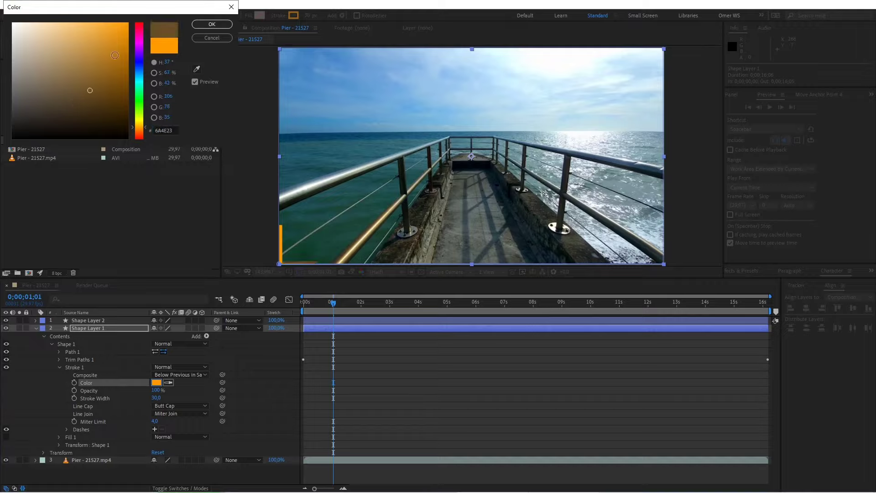